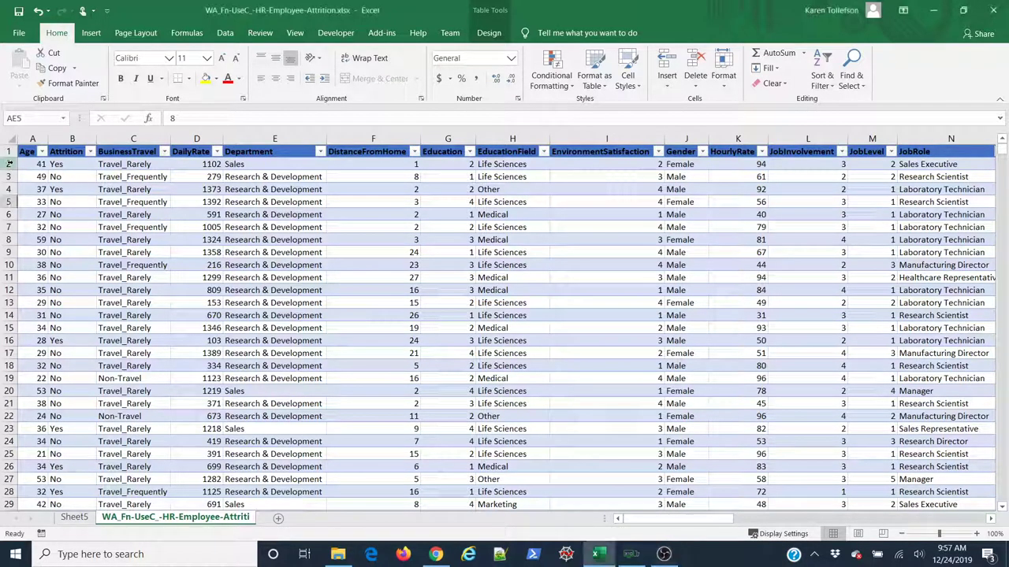
# Select the YearsAtCompany and YearsInCurrentRole columns together as the chart data
pyautogui.click(10, 164)
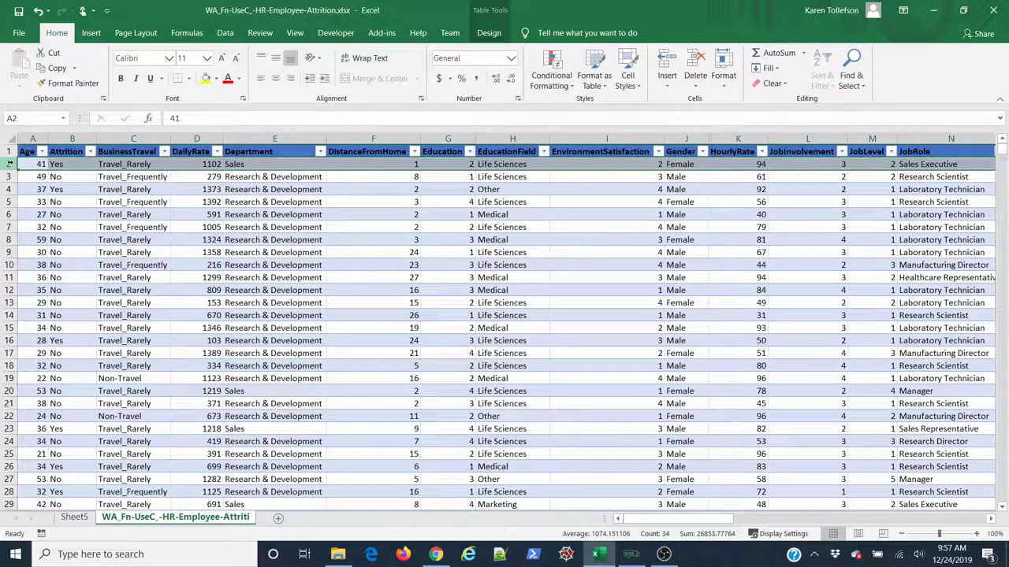
pyautogui.click(351, 342)
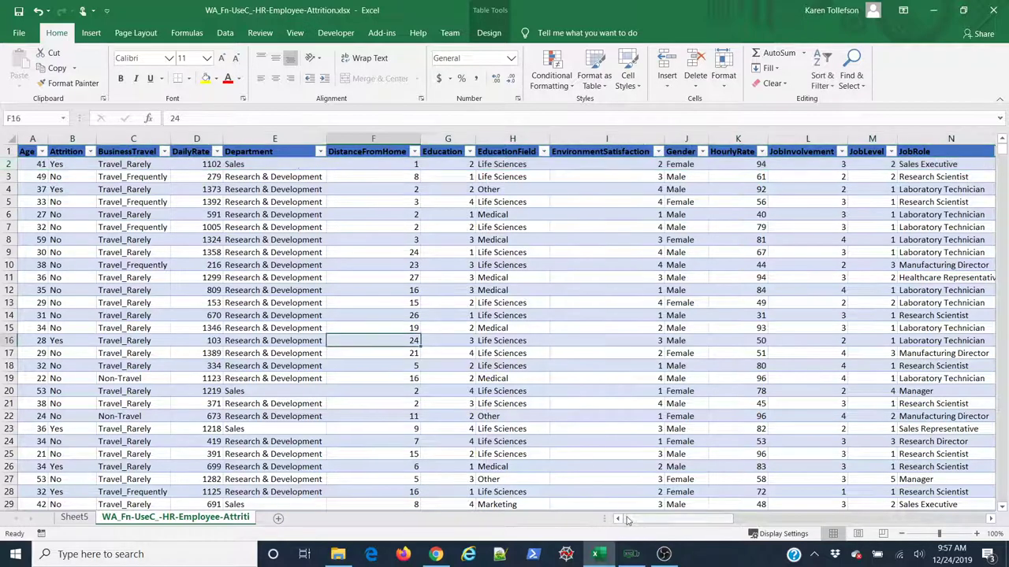
pyautogui.moveTo(628, 520); pyautogui.dragTo(886, 521)
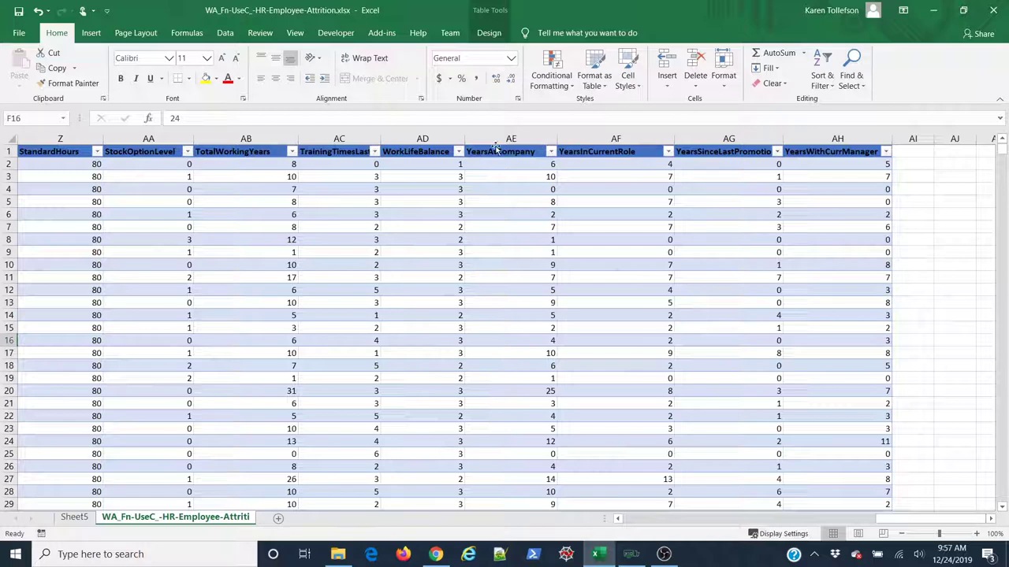
pyautogui.click(495, 148)
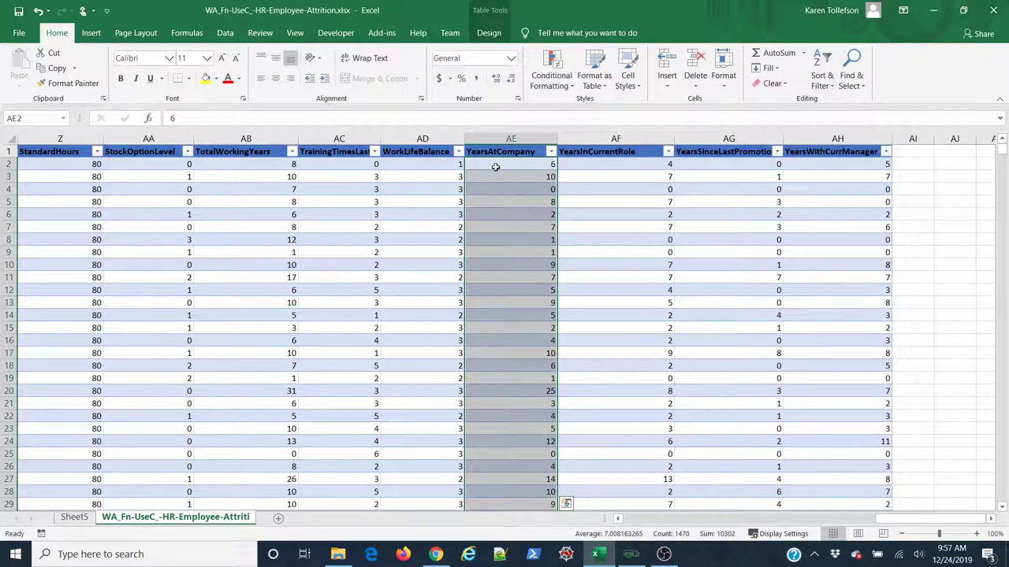
pyautogui.click(630, 148)
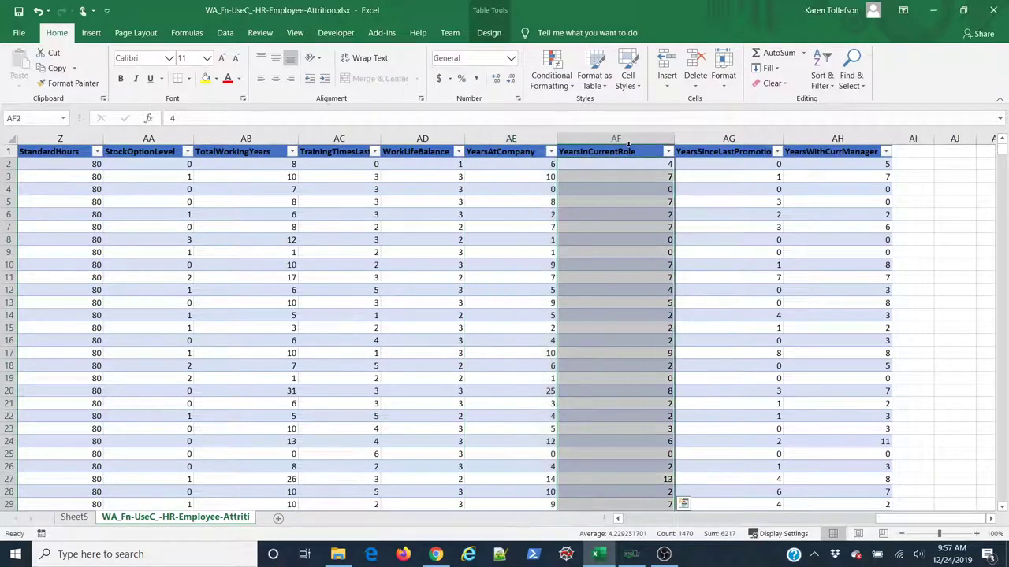
pyautogui.click(510, 181)
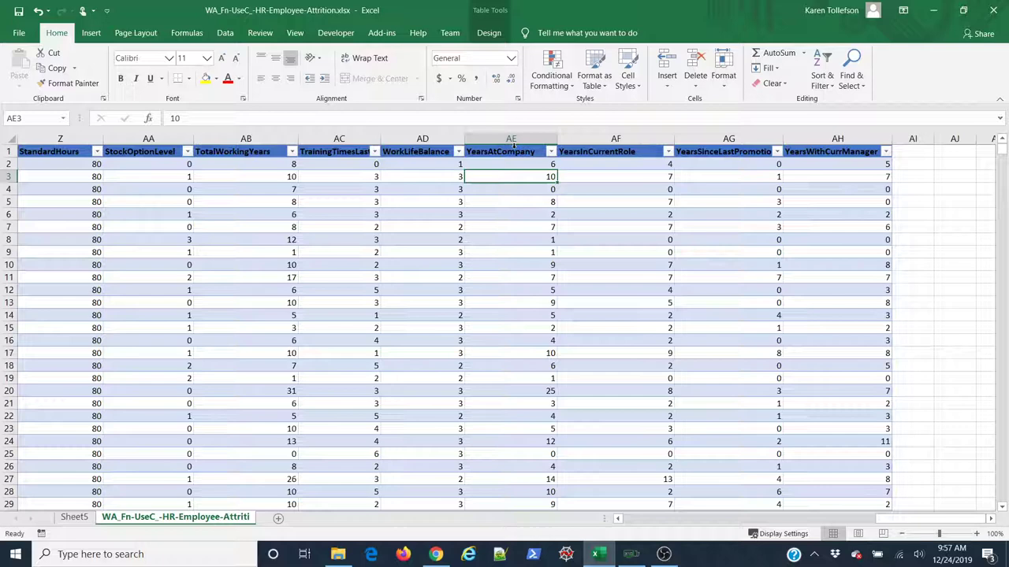
pyautogui.click(513, 146)
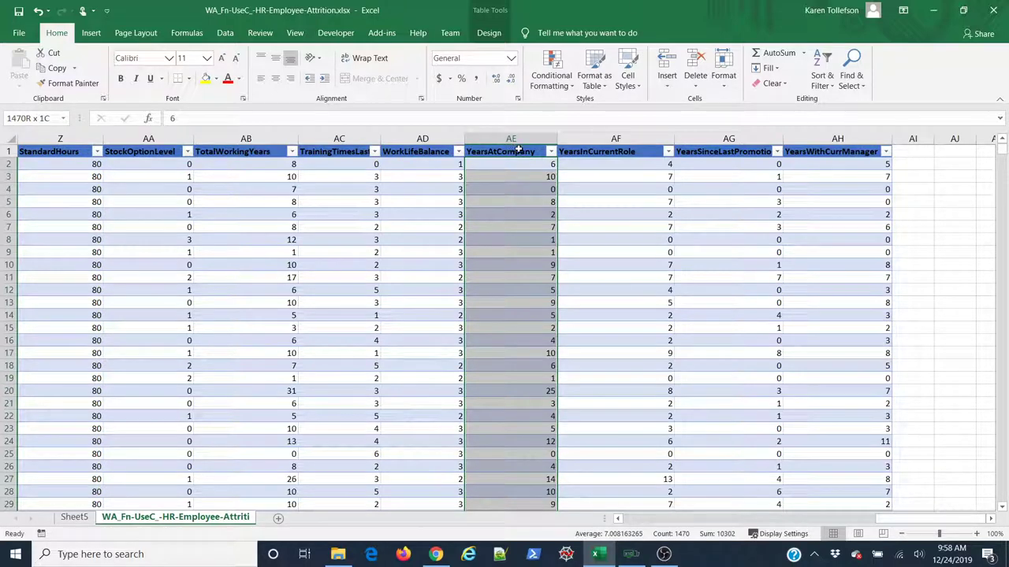
pyautogui.moveTo(519, 150); pyautogui.dragTo(573, 150)
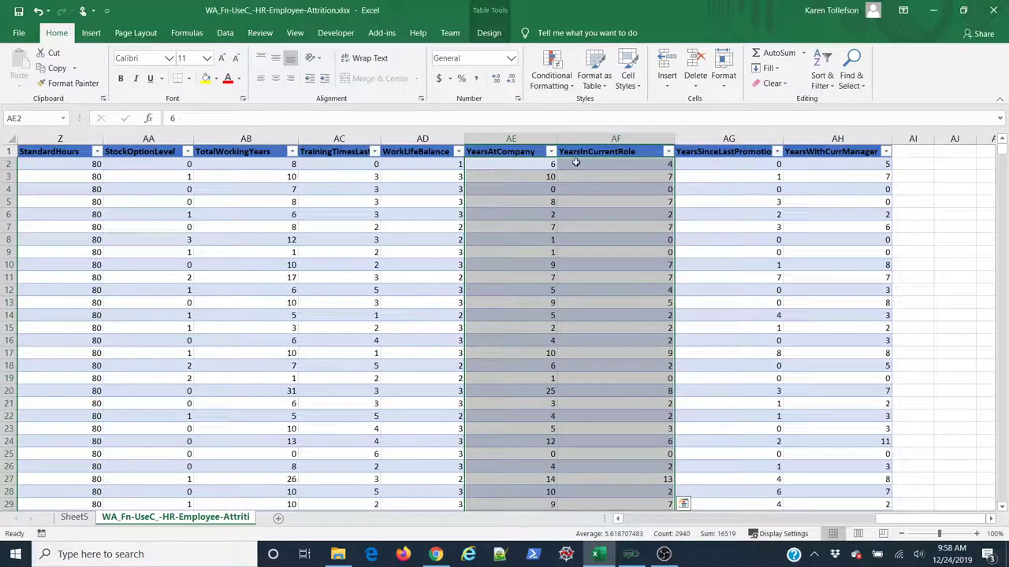
# Insert a markers-only scatter chart of the selected tenure data
pyautogui.click(98, 32)
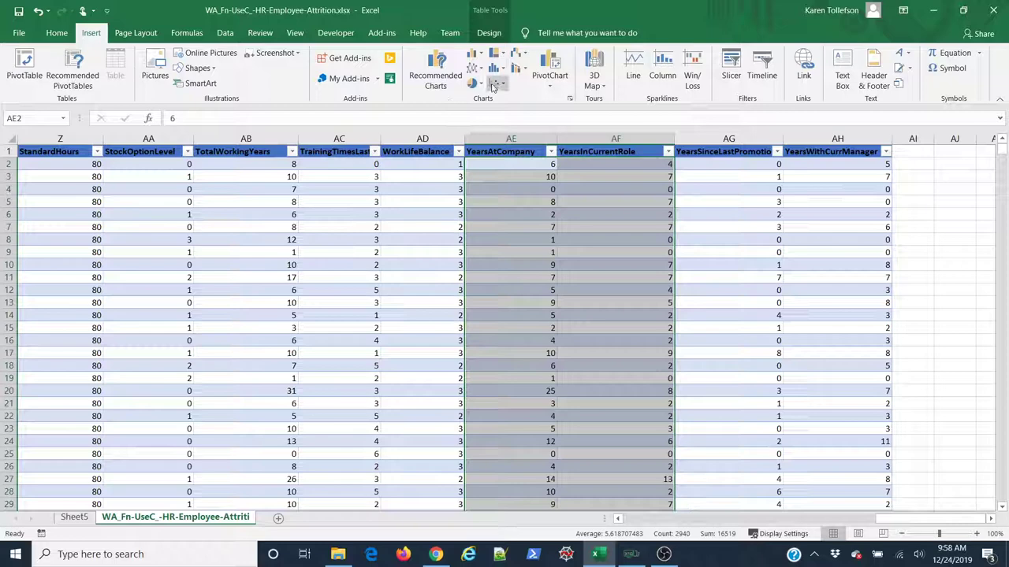
pyautogui.click(493, 85)
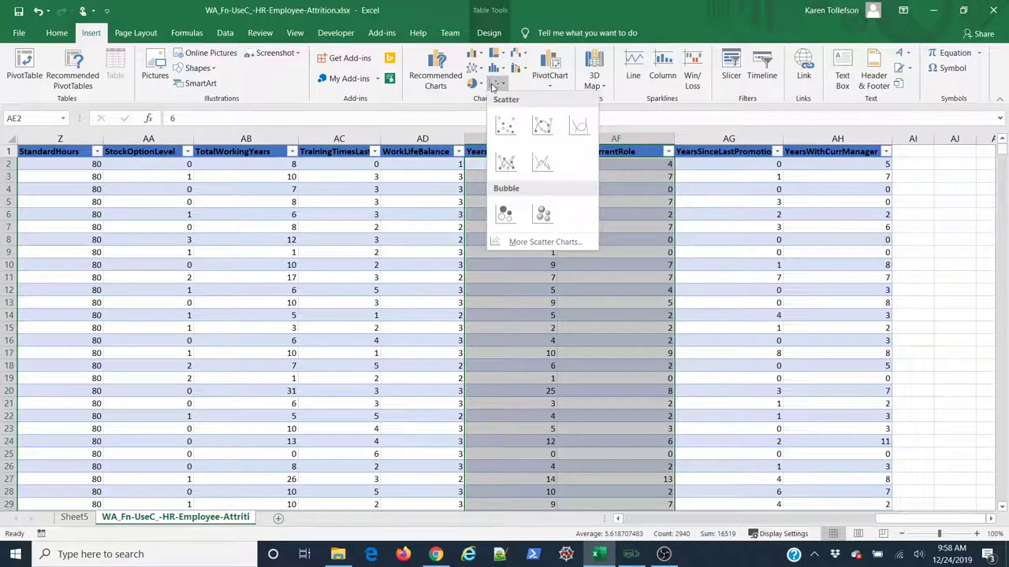
pyautogui.click(507, 126)
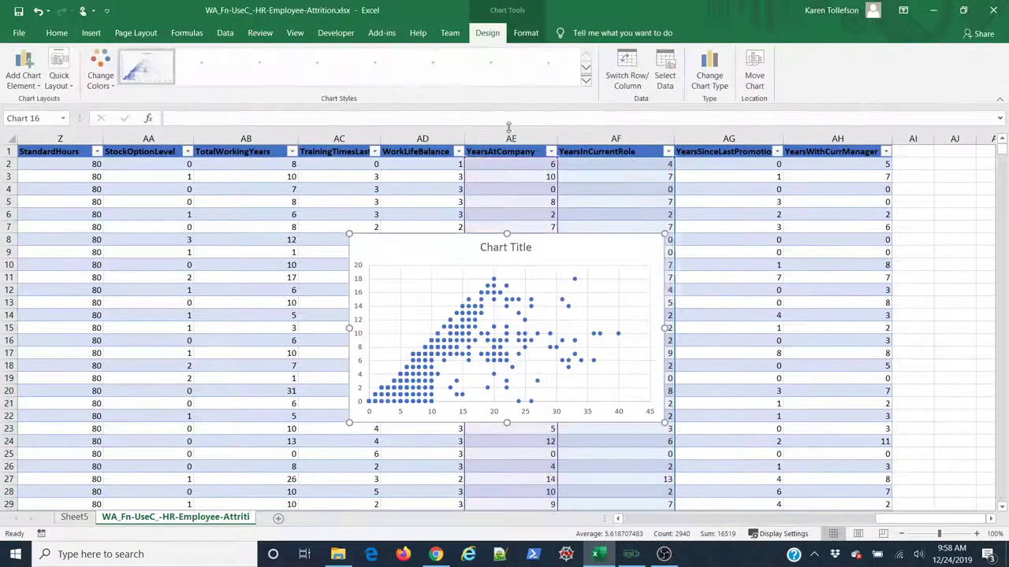
# Move the chart toward the upper left and enlarge it with its corner handle
pyautogui.moveTo(418, 244); pyautogui.dragTo(122, 177)
pyautogui.moveTo(369, 355); pyautogui.dragTo(521, 454)
pyautogui.moveTo(194, 182); pyautogui.dragTo(201, 205)
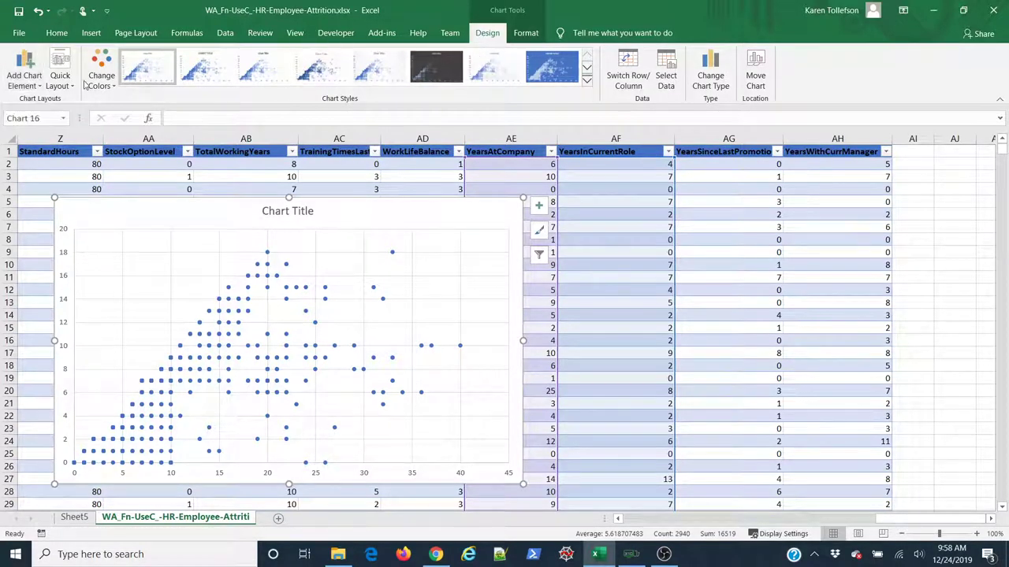
# Add primary horizontal and primary vertical axis titles to the scatter chart
pyautogui.click(25, 79)
pyautogui.moveTo(45, 116)
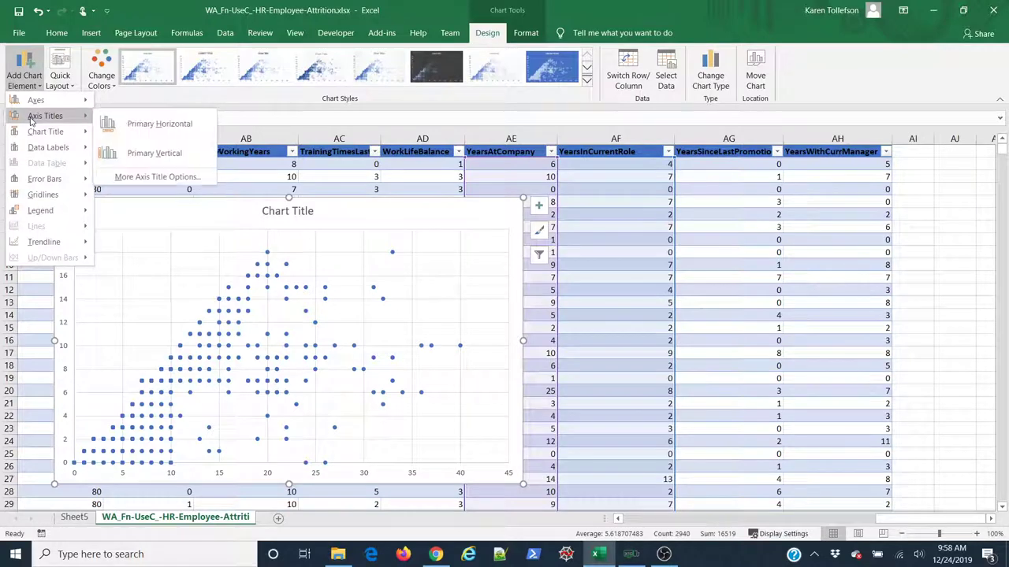
pyautogui.click(122, 124)
pyautogui.click(25, 79)
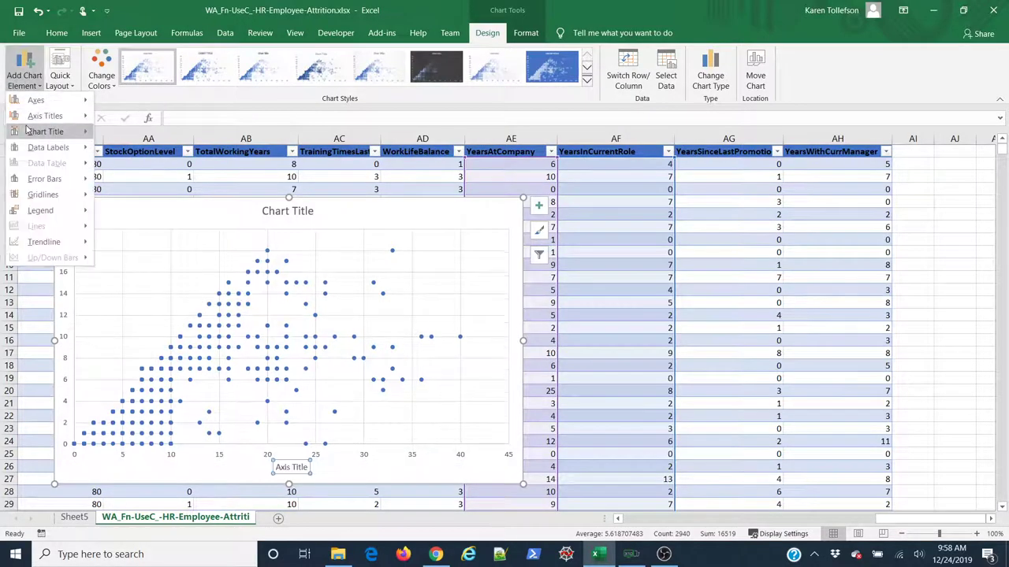
pyautogui.moveTo(27, 116)
pyautogui.click(118, 142)
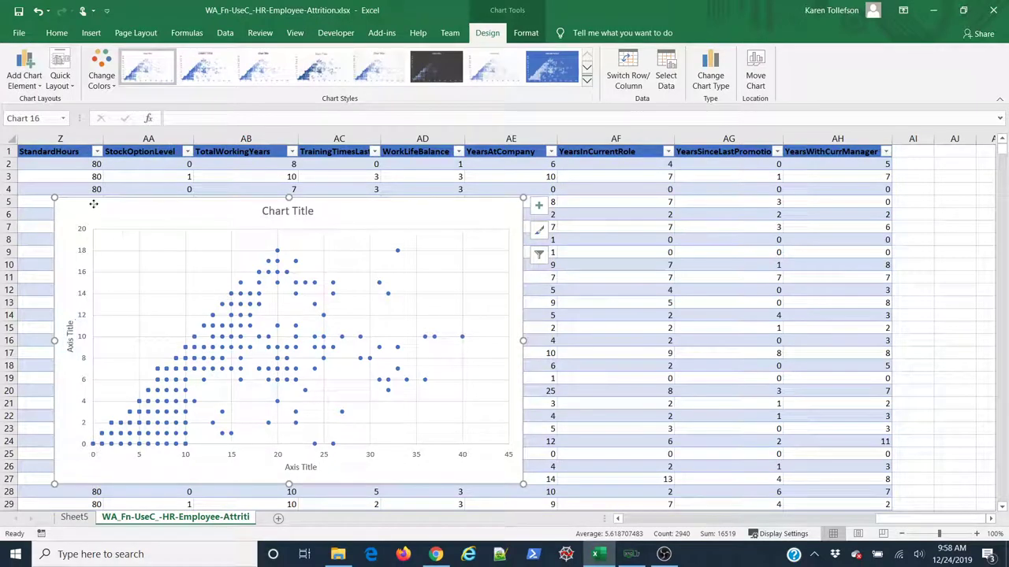
# Move the chart to the right of the data table
pyautogui.moveTo(93, 206); pyautogui.dragTo(663, 196)
pyautogui.hscroll(3, 990, 522)
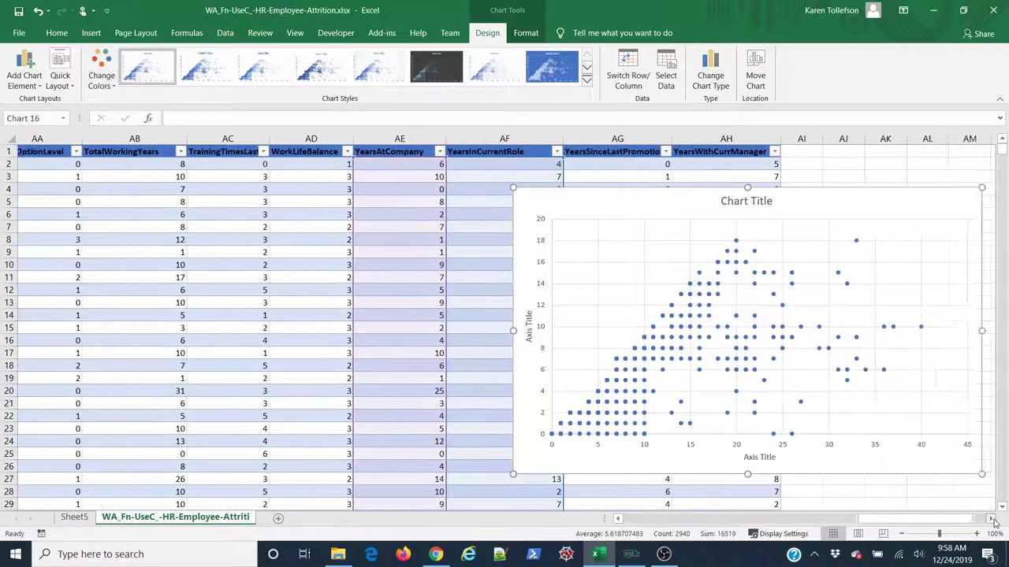
pyautogui.moveTo(390, 198)
pyautogui.mouseDown()
pyautogui.moveTo(482, 193)
pyautogui.moveTo(502, 177)
pyautogui.mouseUp()
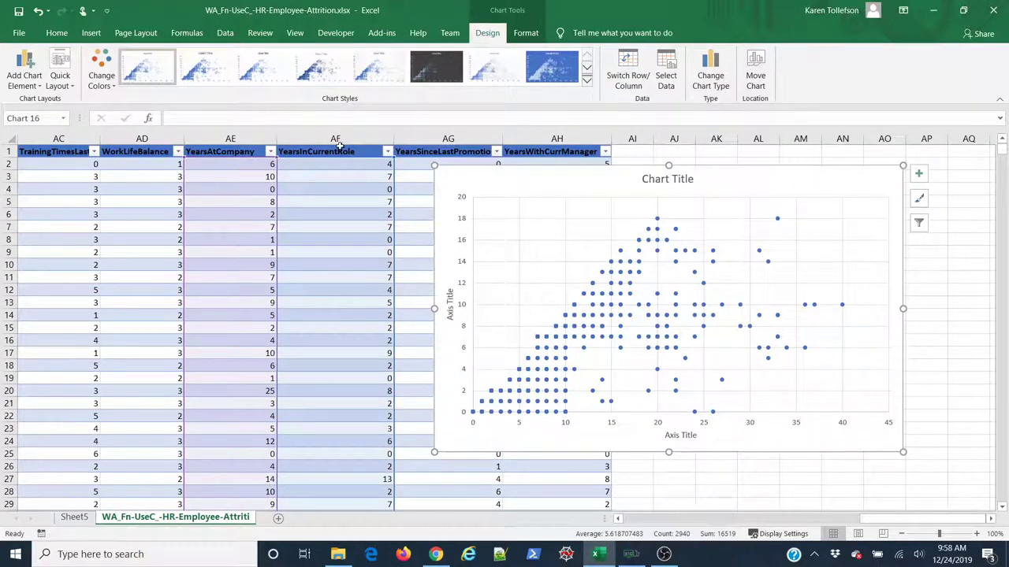
pyautogui.click(271, 151)
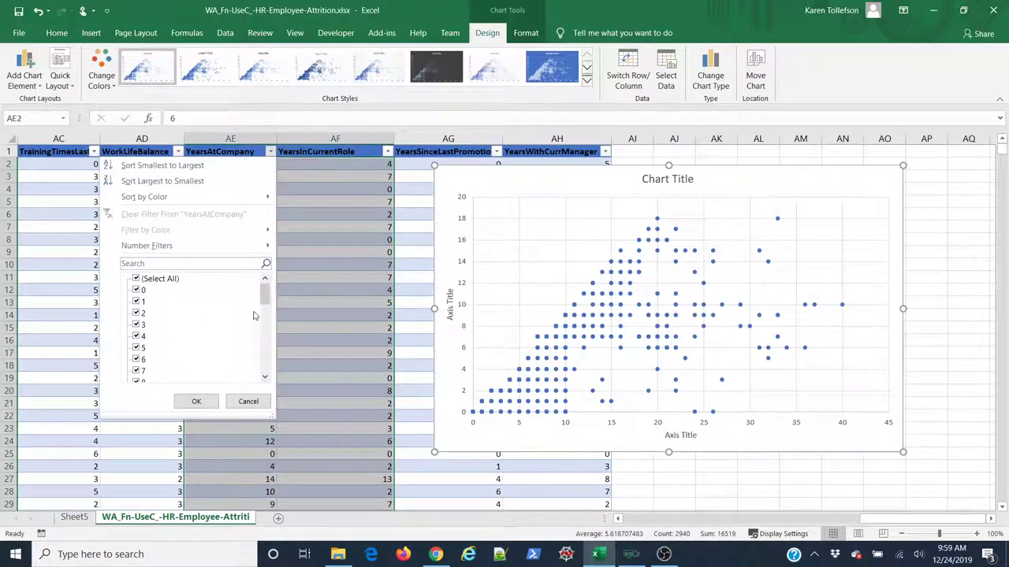
pyautogui.moveTo(269, 297); pyautogui.dragTo(266, 364)
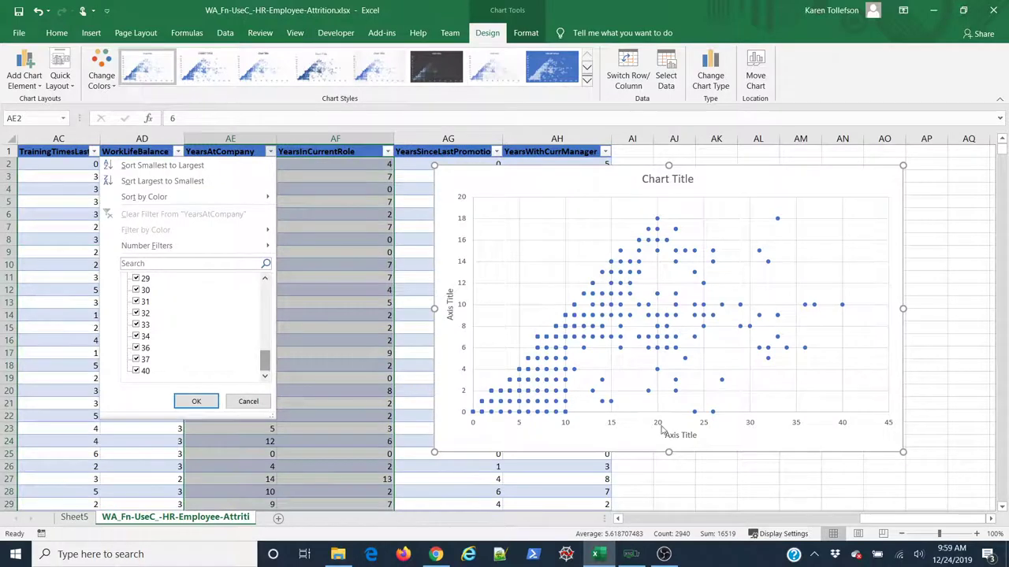
pyautogui.click(682, 440)
# Rename the horizontal axis title to 'Years At Company'
pyautogui.click(684, 439)
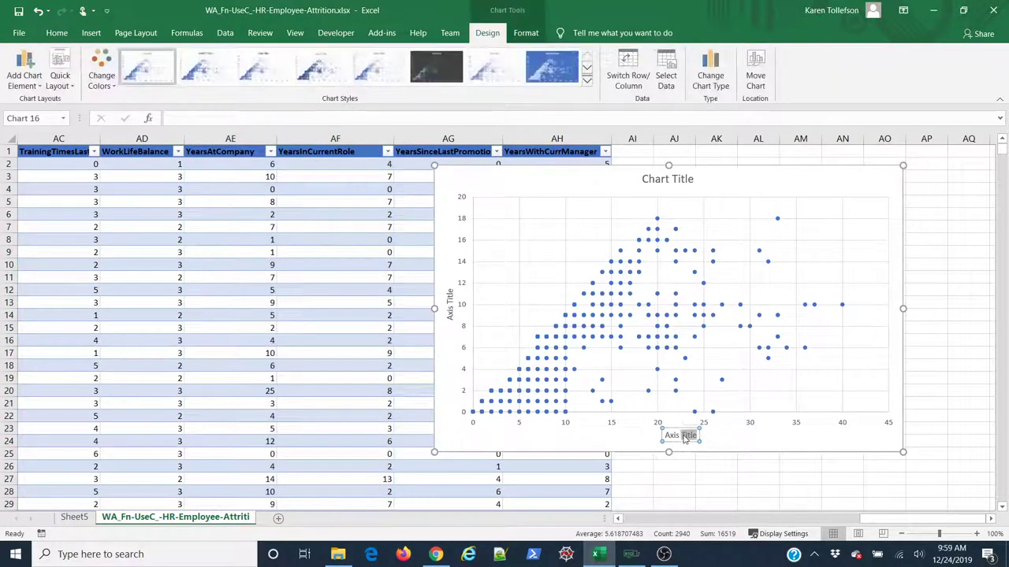
pyautogui.doubleClick(682, 440)
pyautogui.tripleClick(676, 440)
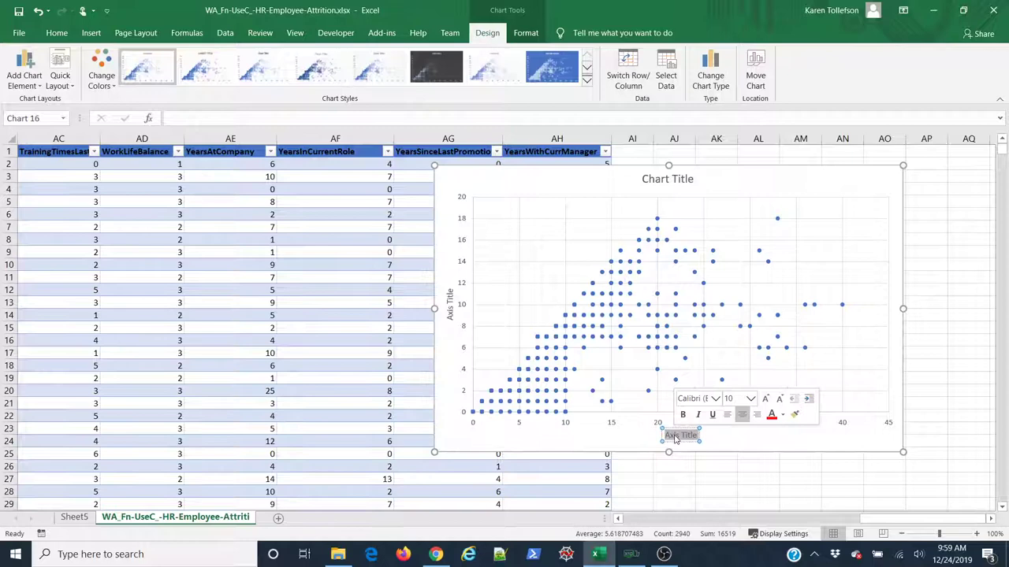
pyautogui.write('Years A')
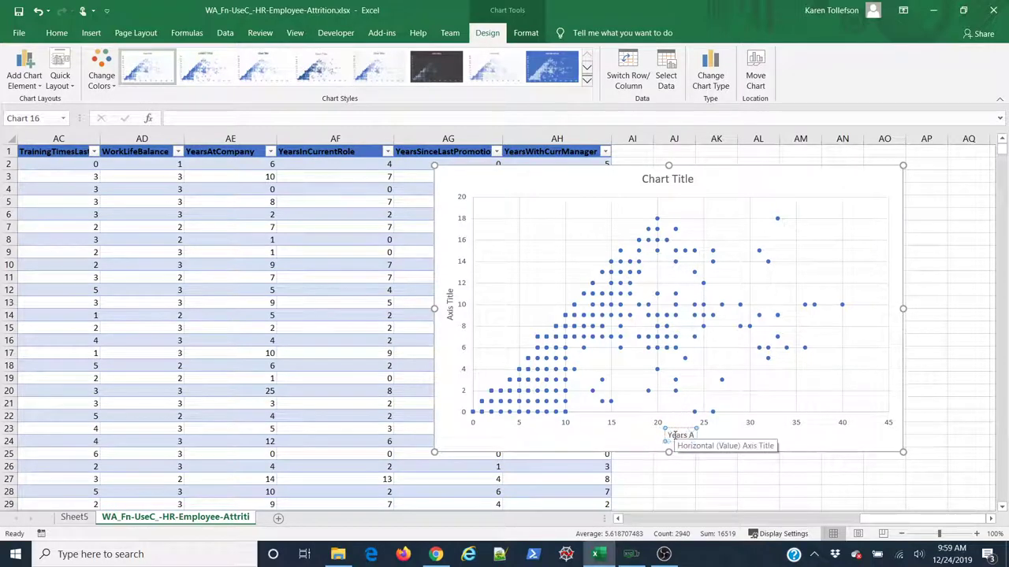
pyautogui.write('t Compan')
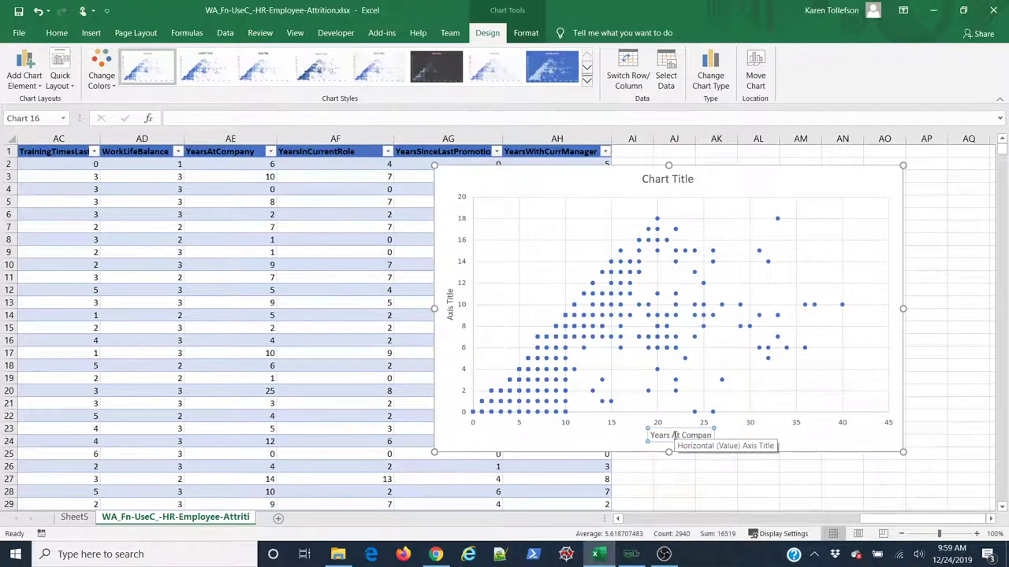
pyautogui.write('y')
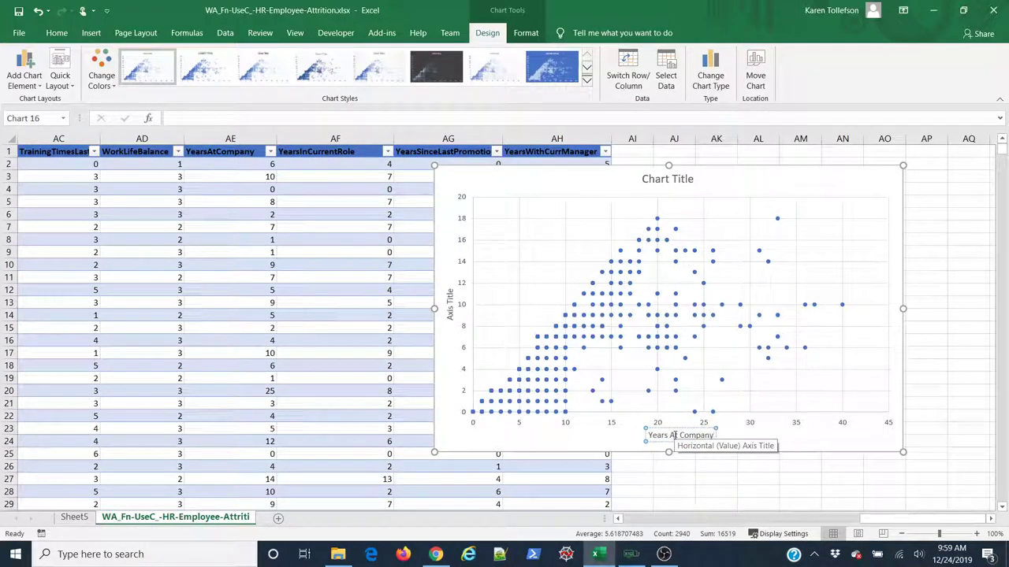
pyautogui.press('Escape')
# Title the vertical axis 'Years in Current Role' and move the chart left over the table
pyautogui.doubleClick(450, 312)
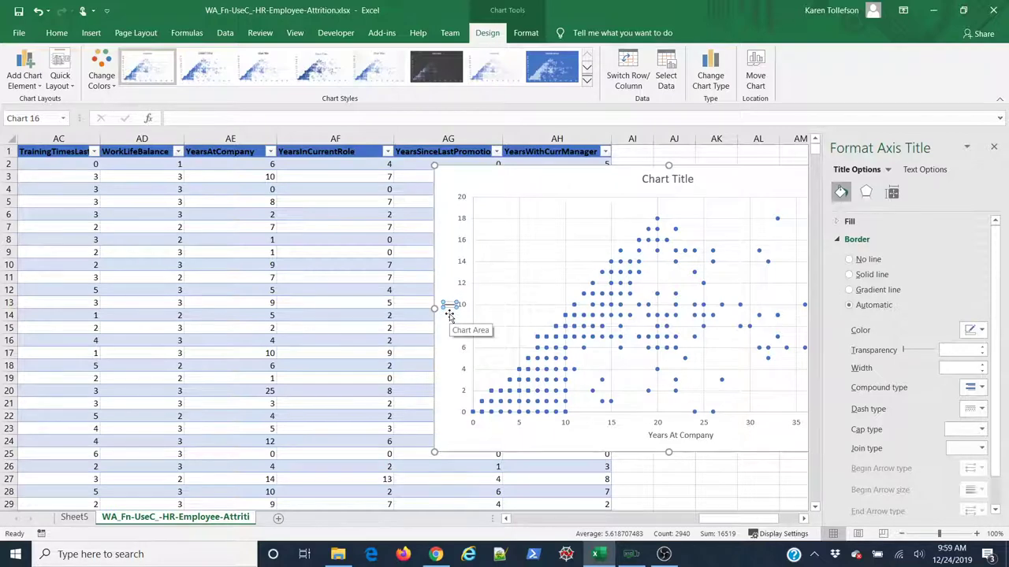
pyautogui.write('Years in Curr')
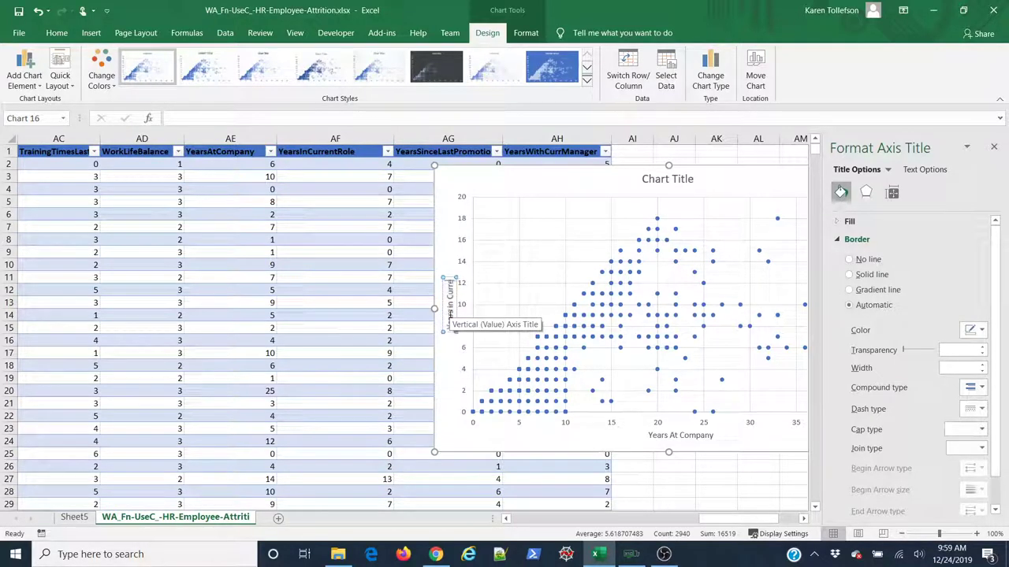
pyautogui.write('ent Role')
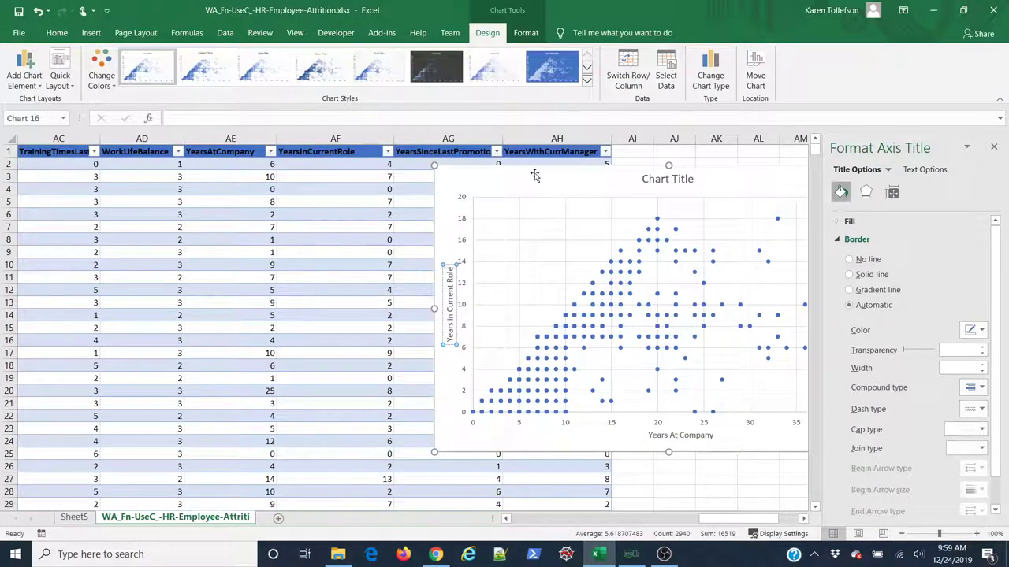
pyautogui.moveTo(535, 175); pyautogui.dragTo(308, 188)
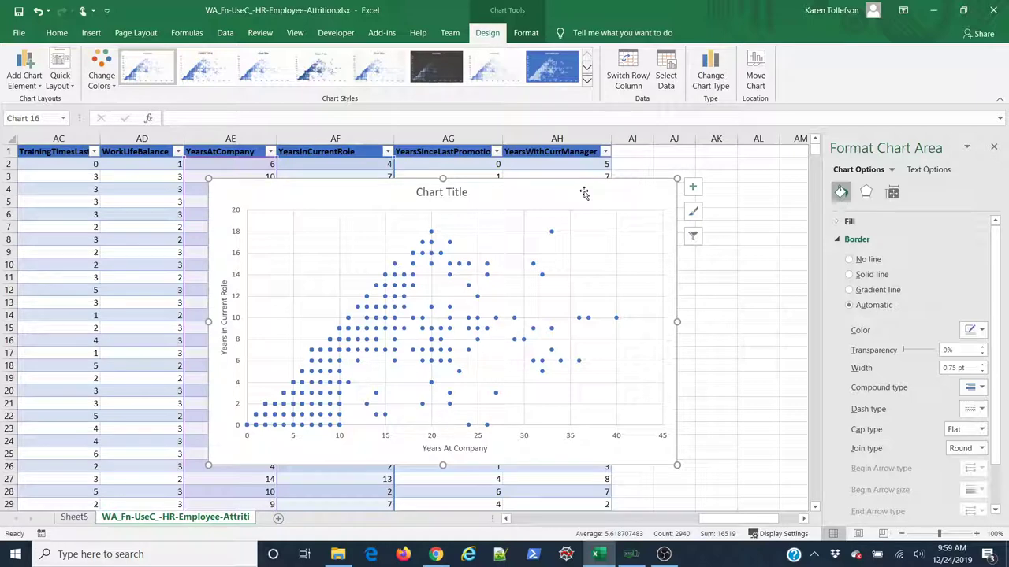
# Add a linear trendline to the scatter points and select it
pyautogui.click(39, 90)
pyautogui.moveTo(33, 246)
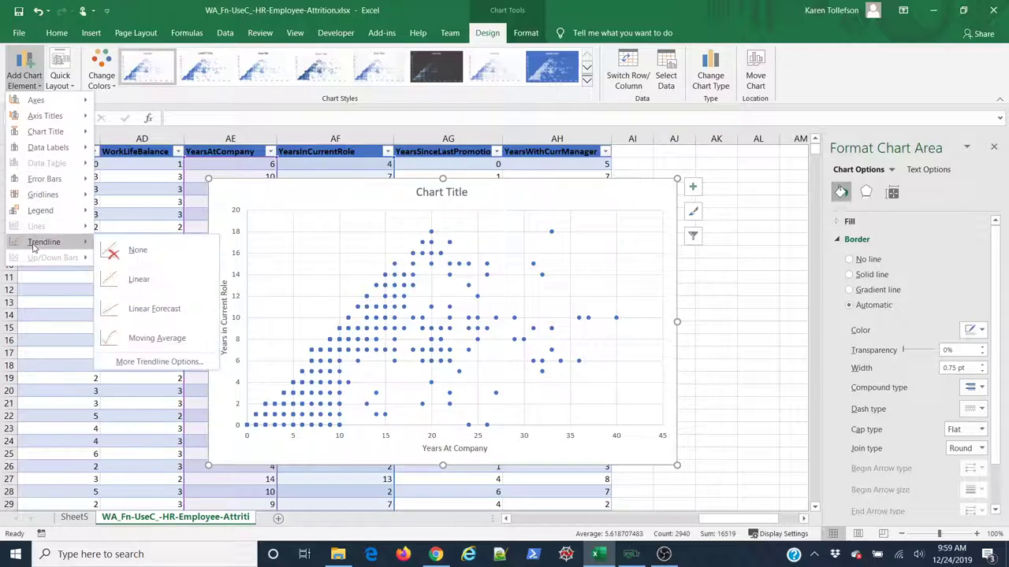
pyautogui.click(138, 280)
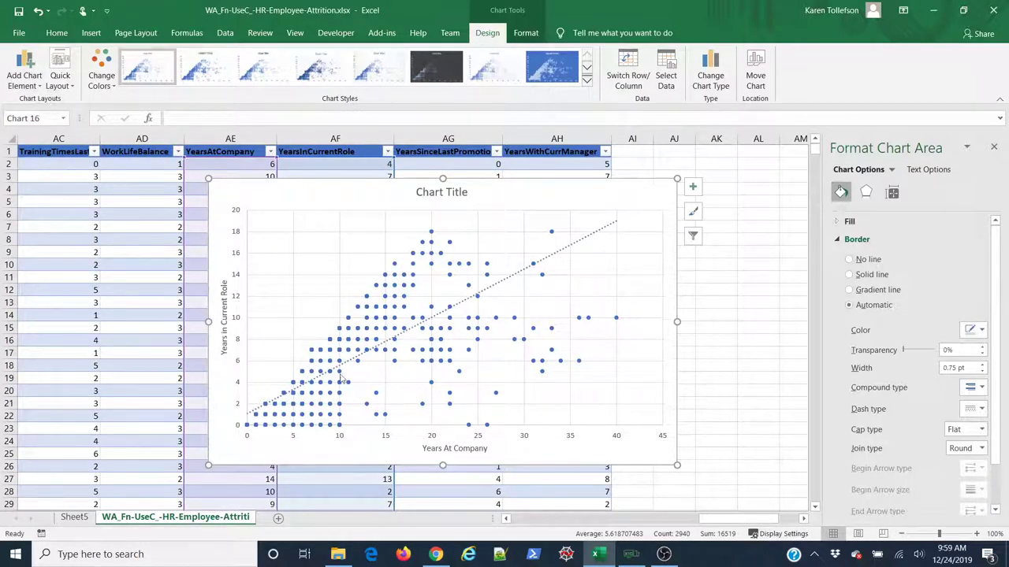
pyautogui.click(591, 240)
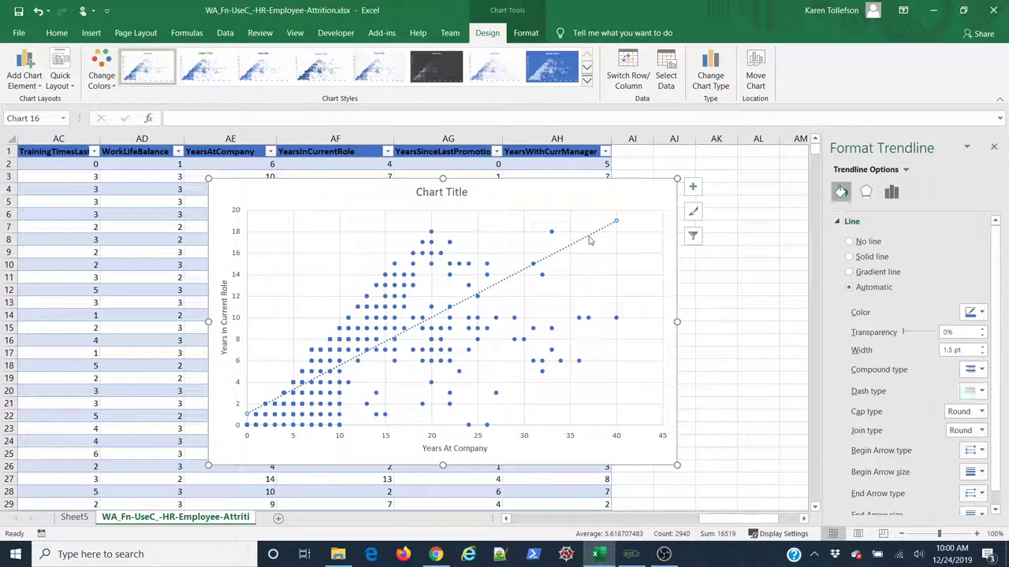
# Format the trendline as a solid red line 2.5 pt wide
pyautogui.rightClick(590, 239)
pyautogui.click(636, 331)
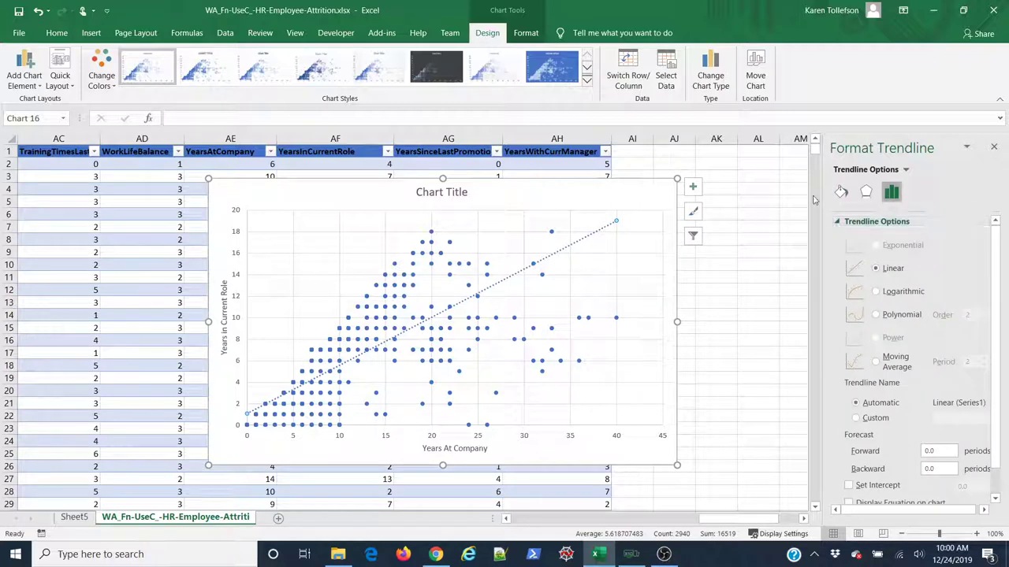
pyautogui.click(841, 193)
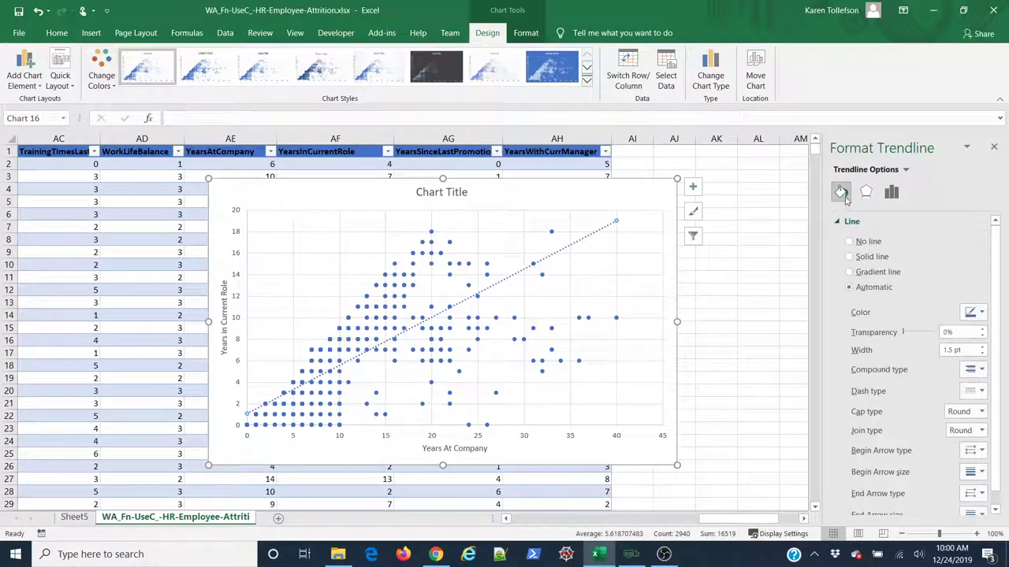
pyautogui.click(981, 313)
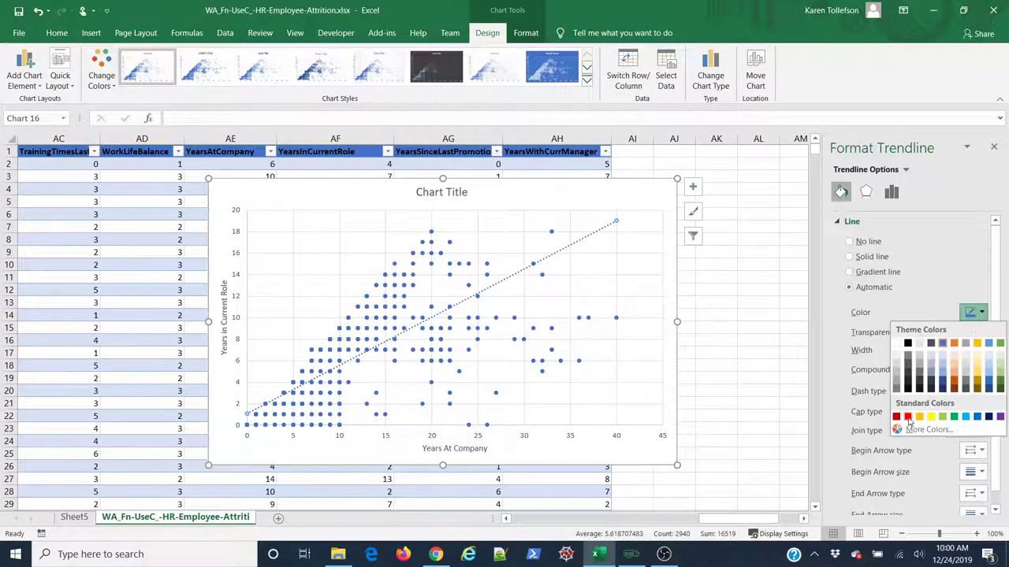
pyautogui.click(911, 421)
pyautogui.tripleClick(955, 350)
pyautogui.write('2.5')
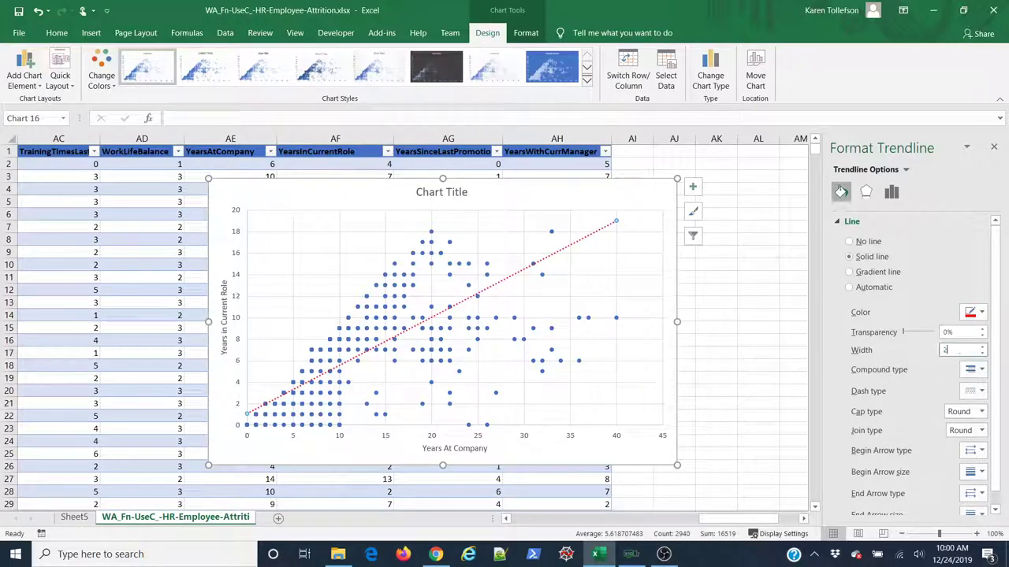
pyautogui.press('Return')
pyautogui.press('Tab')
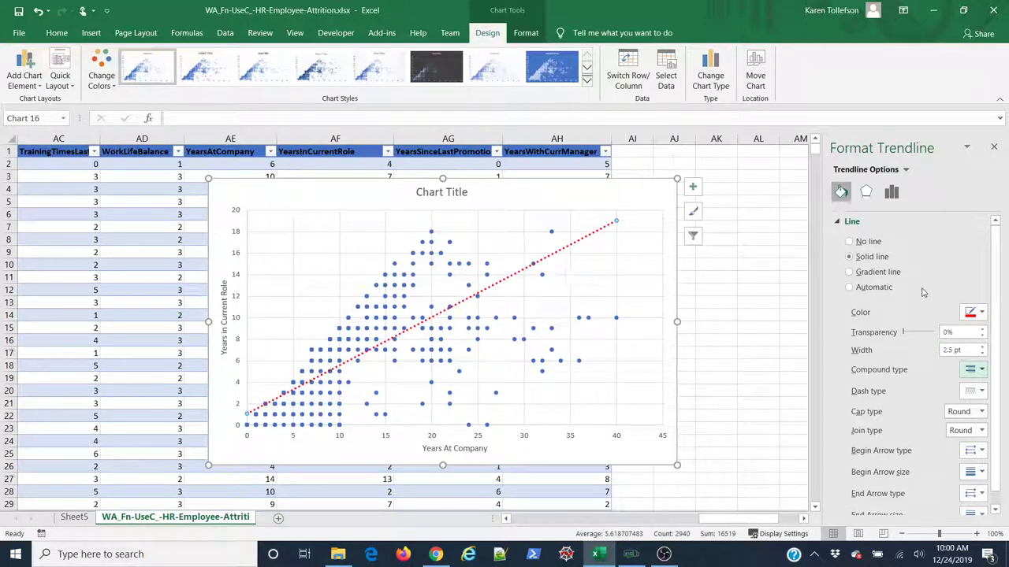
# Turn on Display Equation and Display R-squared for the trendline
pyautogui.click(891, 192)
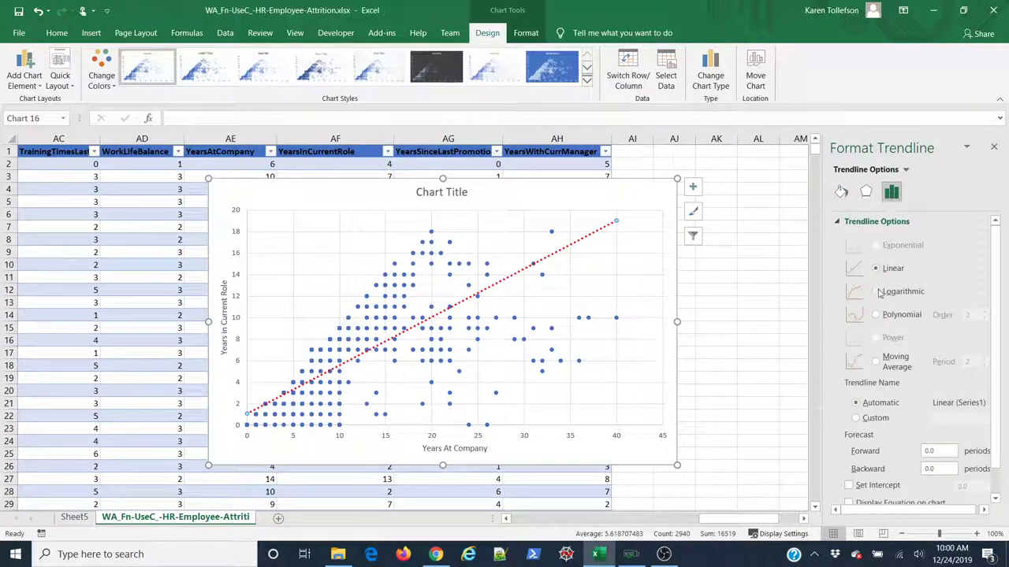
pyautogui.scroll(-1, 880, 331)
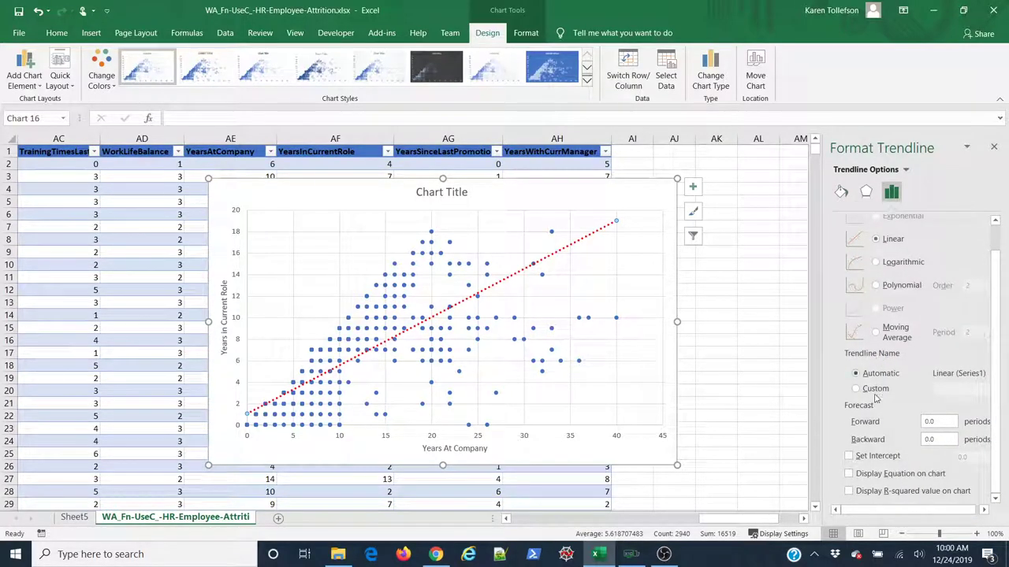
pyautogui.click(850, 475)
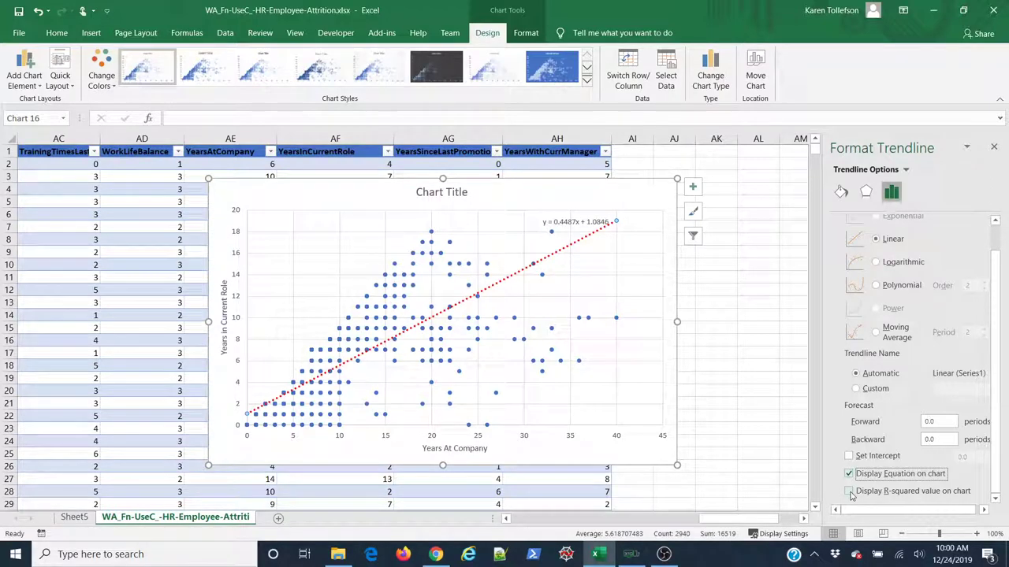
pyautogui.click(850, 492)
# Enlarge the equation label font twice, make it bold, and move it right of the trendline
pyautogui.click(576, 224)
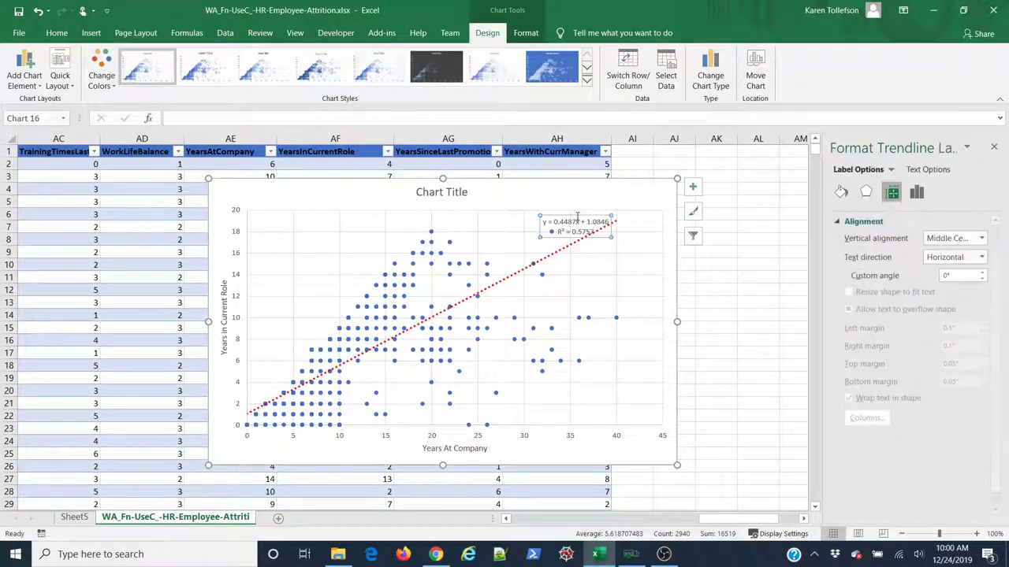
pyautogui.moveTo(567, 208); pyautogui.dragTo(561, 207)
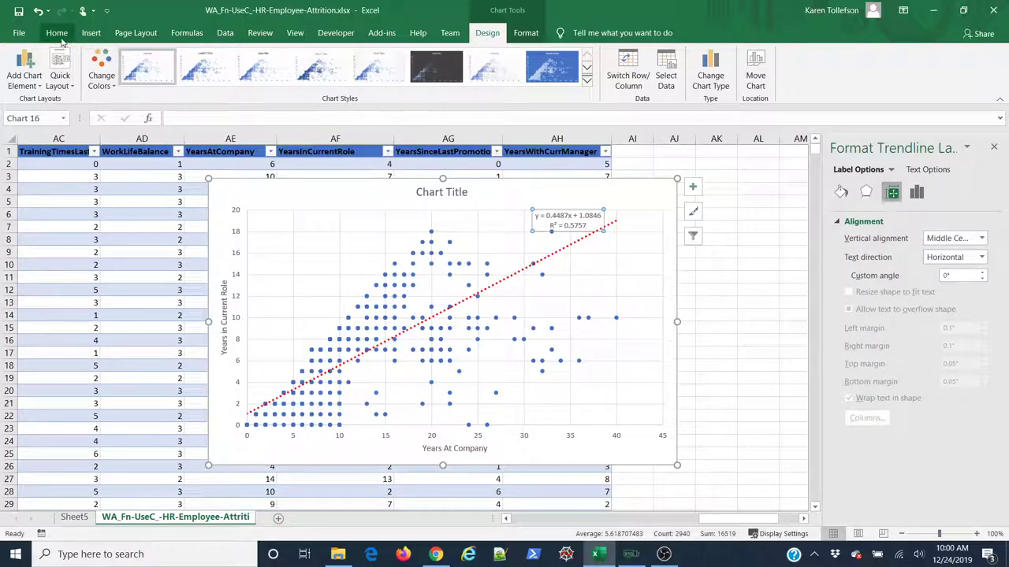
pyautogui.click(57, 32)
pyautogui.click(221, 59)
pyautogui.click(221, 59)
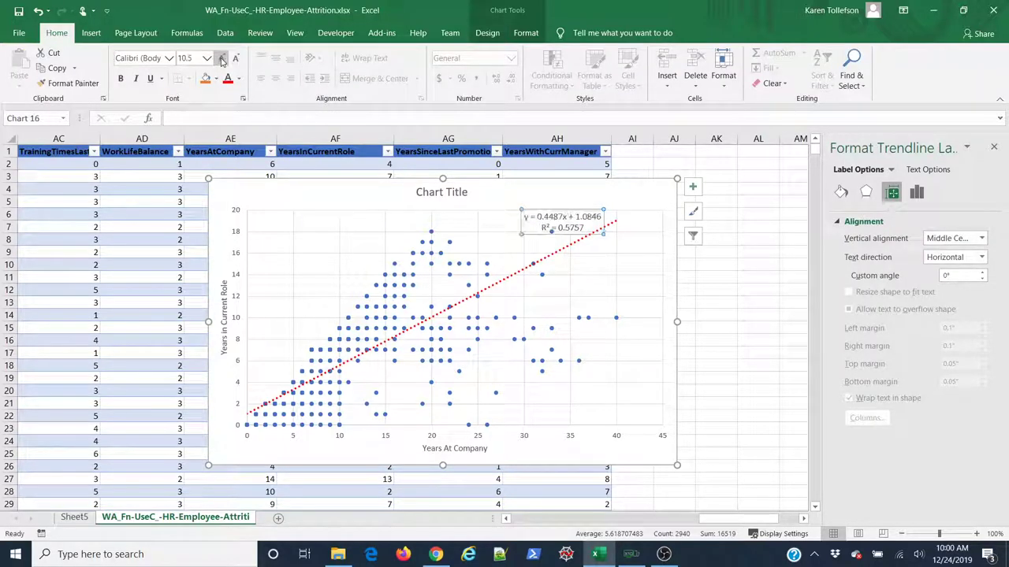
pyautogui.click(120, 80)
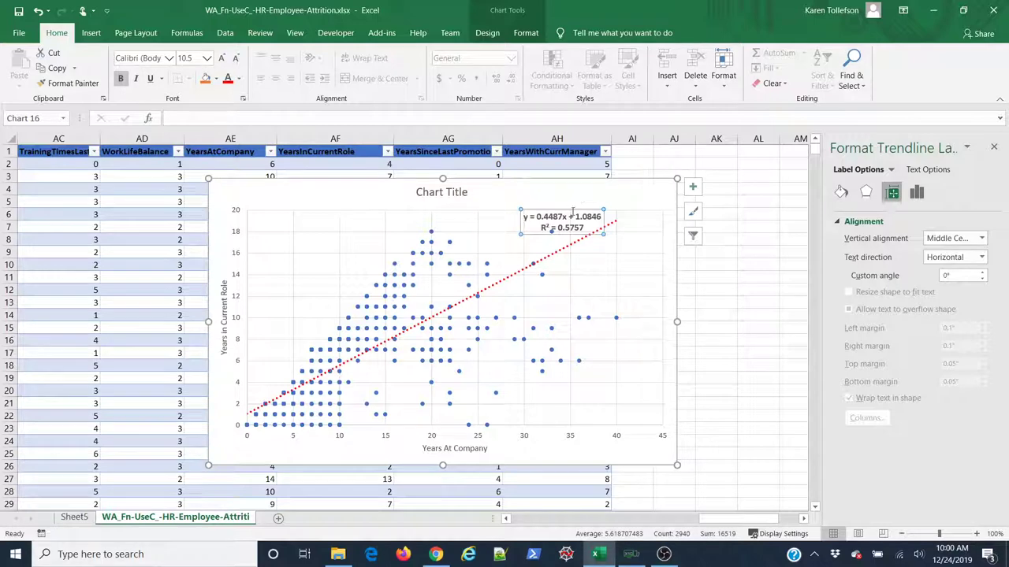
pyautogui.moveTo(571, 212); pyautogui.dragTo(621, 257)
pyautogui.click(640, 196)
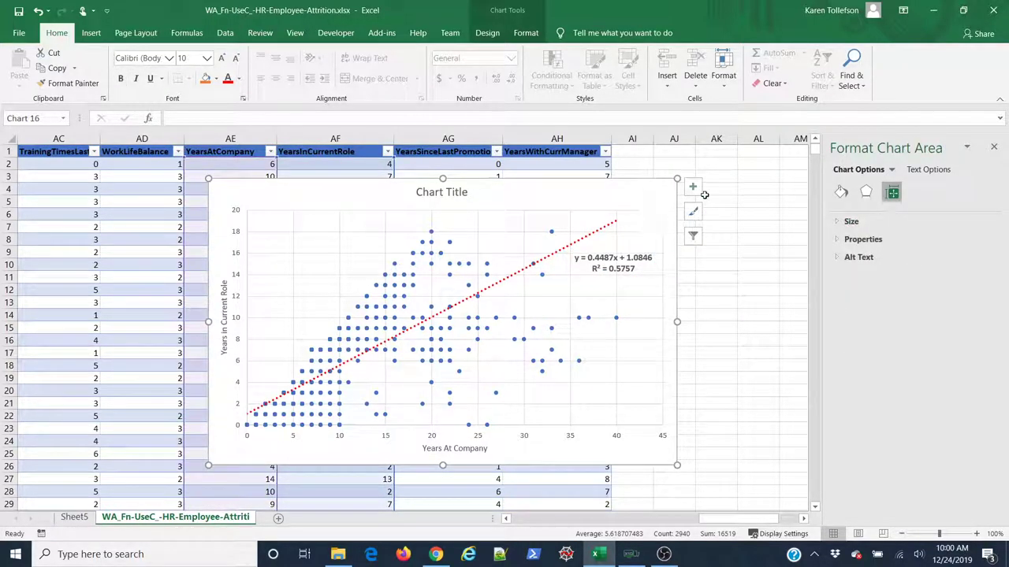
pyautogui.click(994, 148)
pyautogui.click(716, 214)
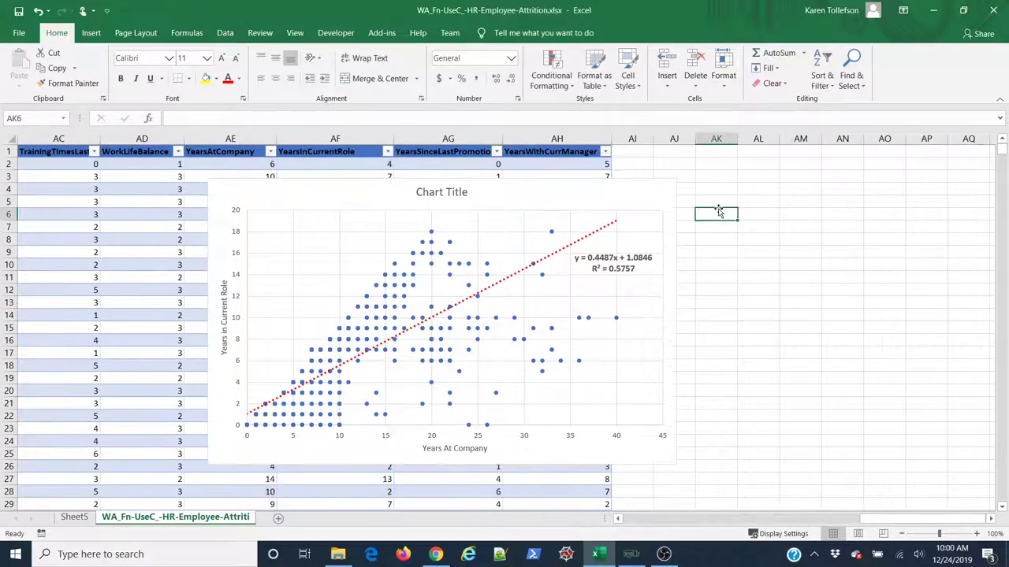